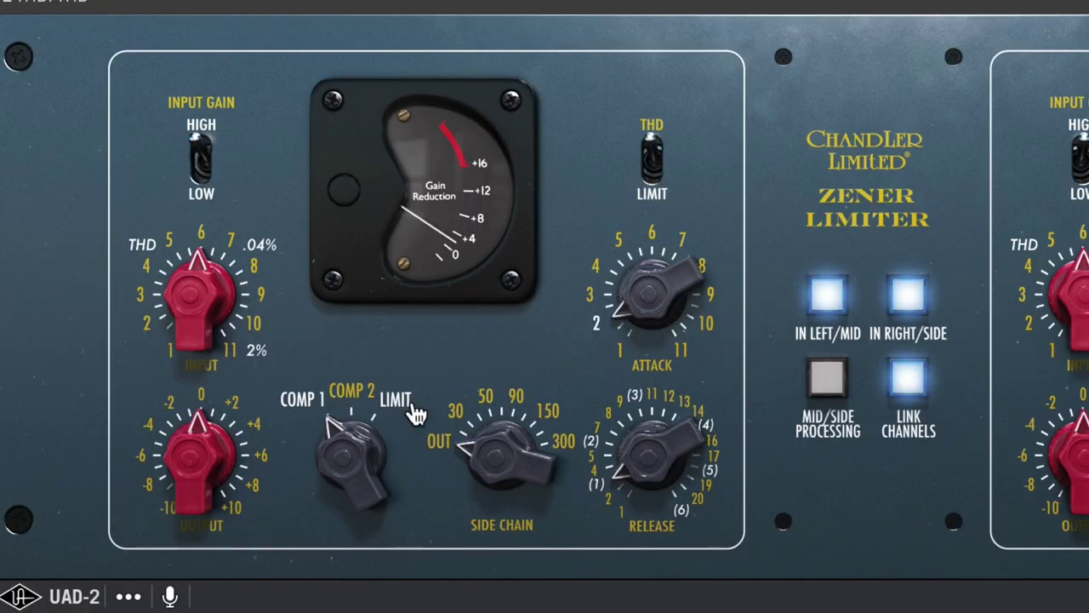
- Raise the Zener Limiter output to about +6 and switch its THD control to Limit
drag(207, 458, 213, 378)
click(652, 153)
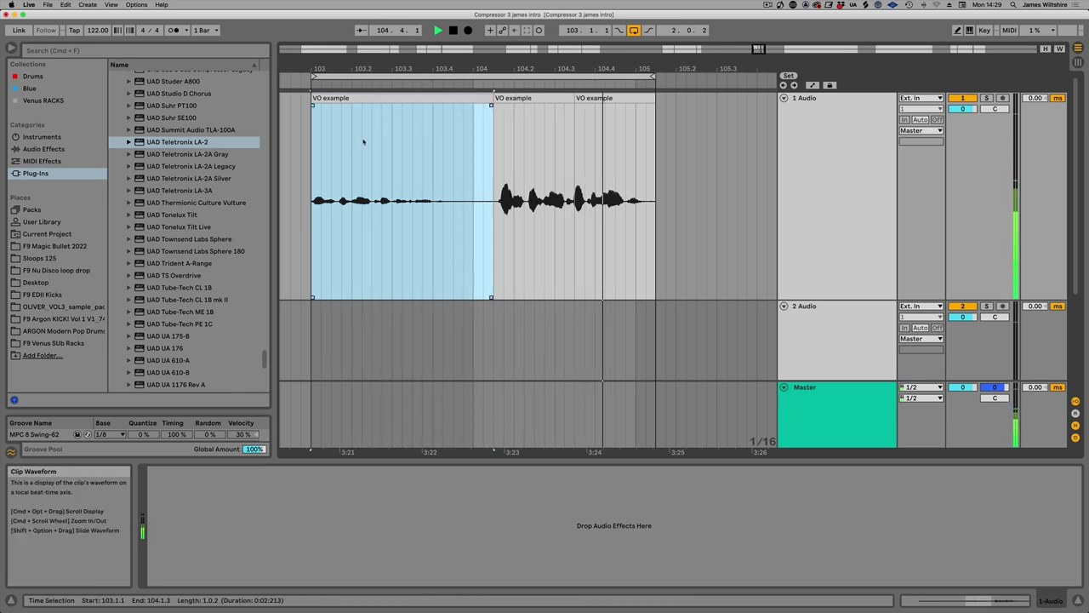
- Stop the voiceover playback
key(space)
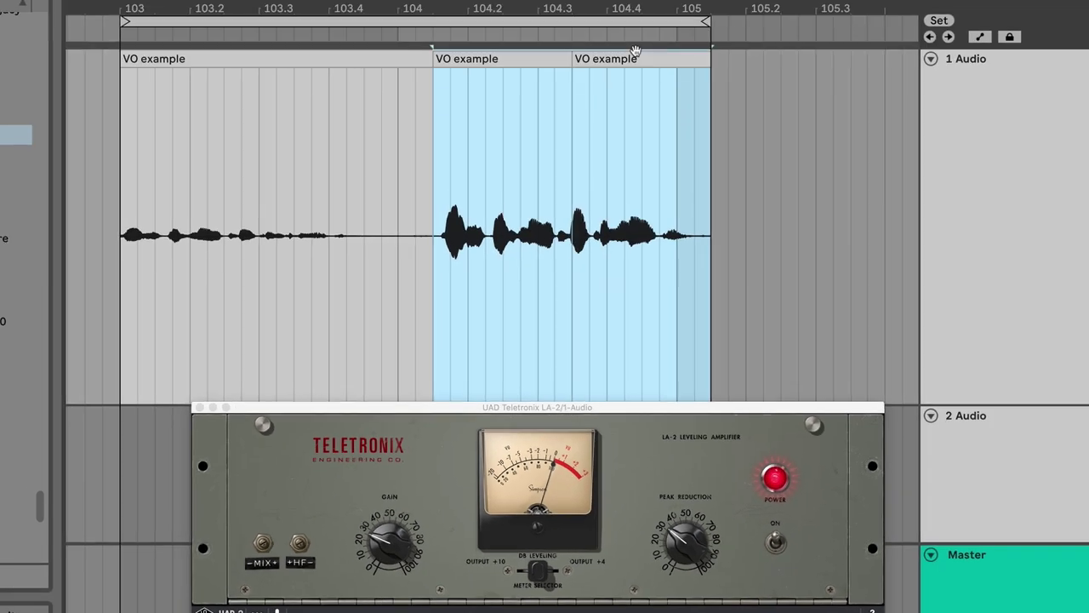
- Loop the selected voiceover section, lower LA-2 peak reduction to about 15, and play it back
key(super+l)
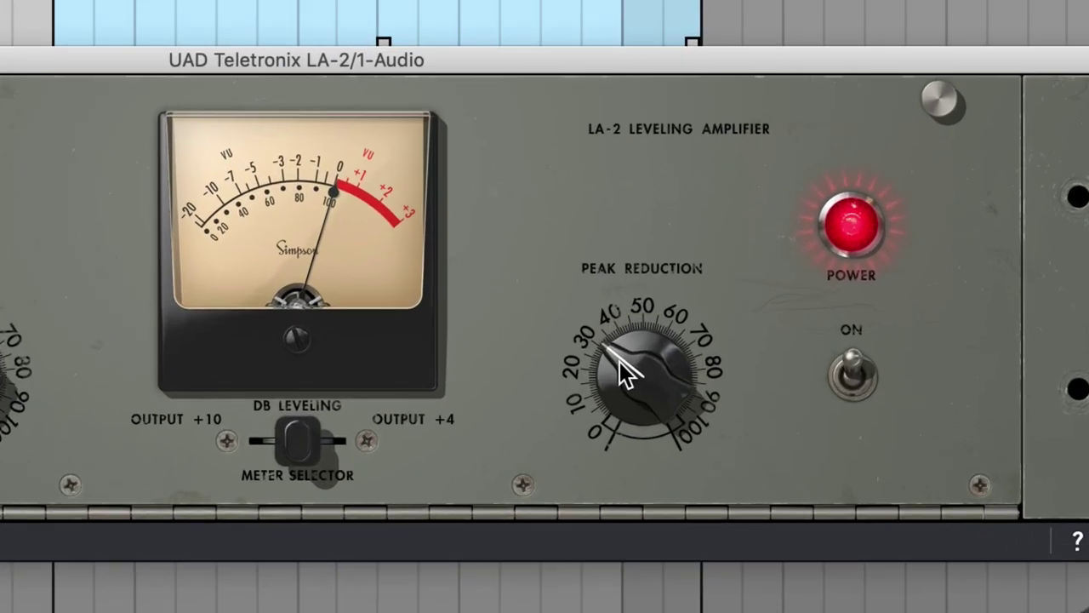
drag(620, 361, 618, 127)
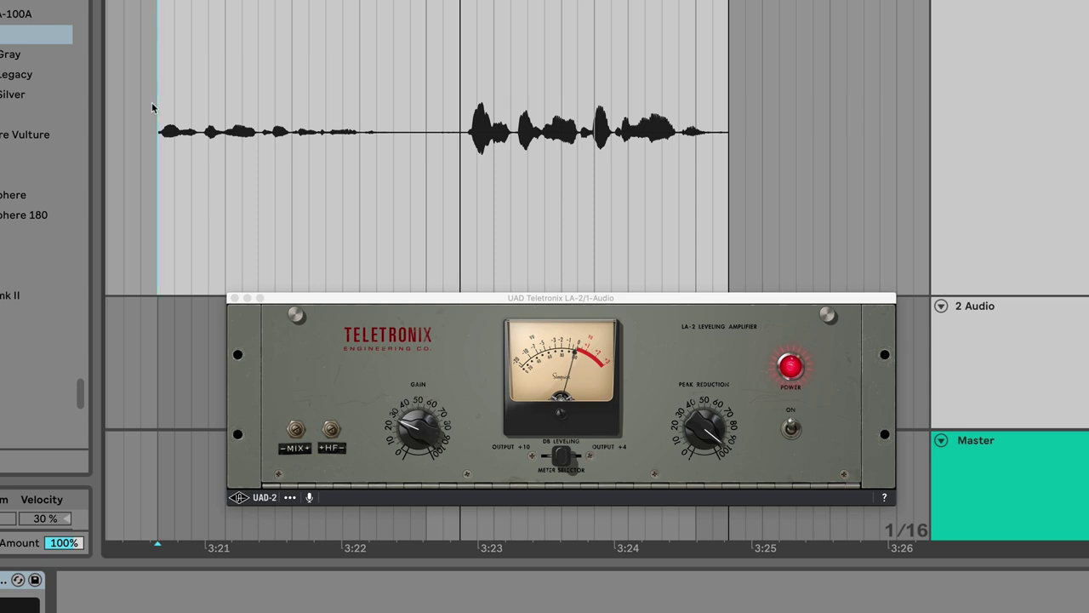
key(space)
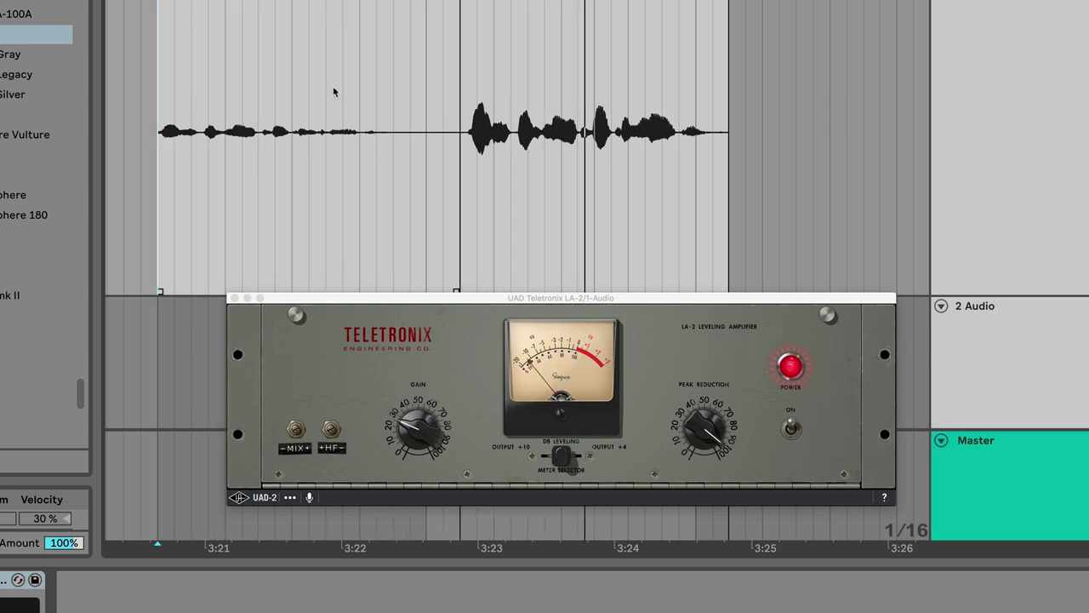
click(474, 110)
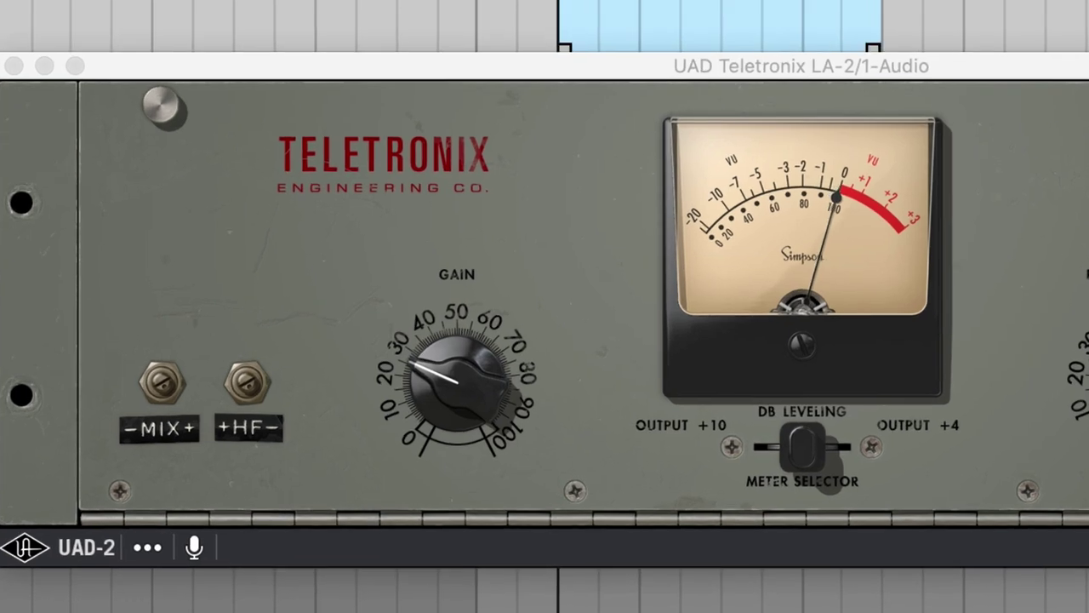
click(433, 365)
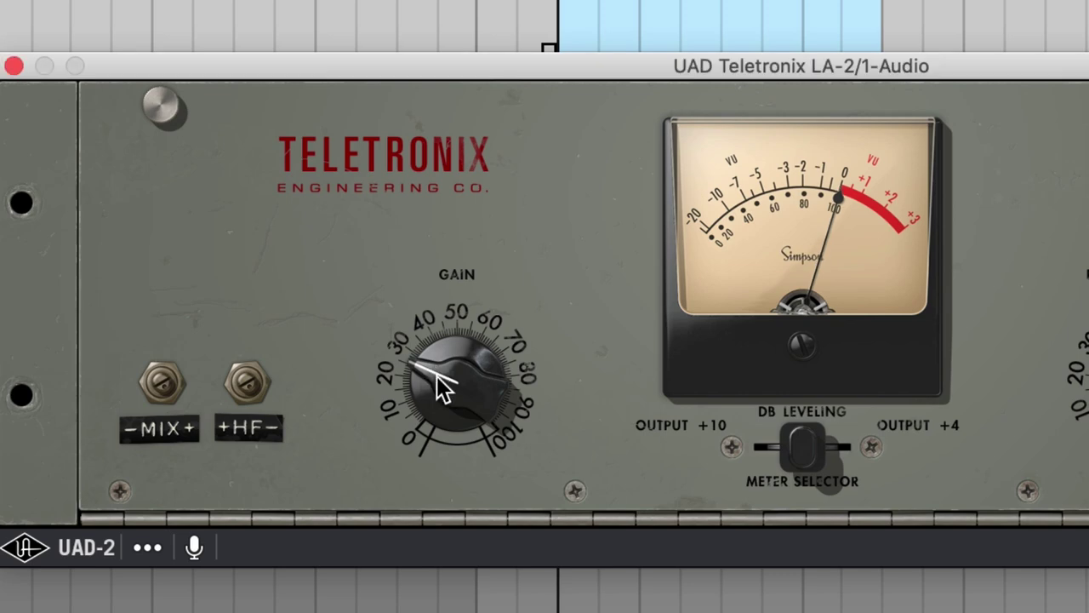
- Raise the LA-2 gain to about 42 and A/B it bypassed versus active
drag(437, 355, 443, 337)
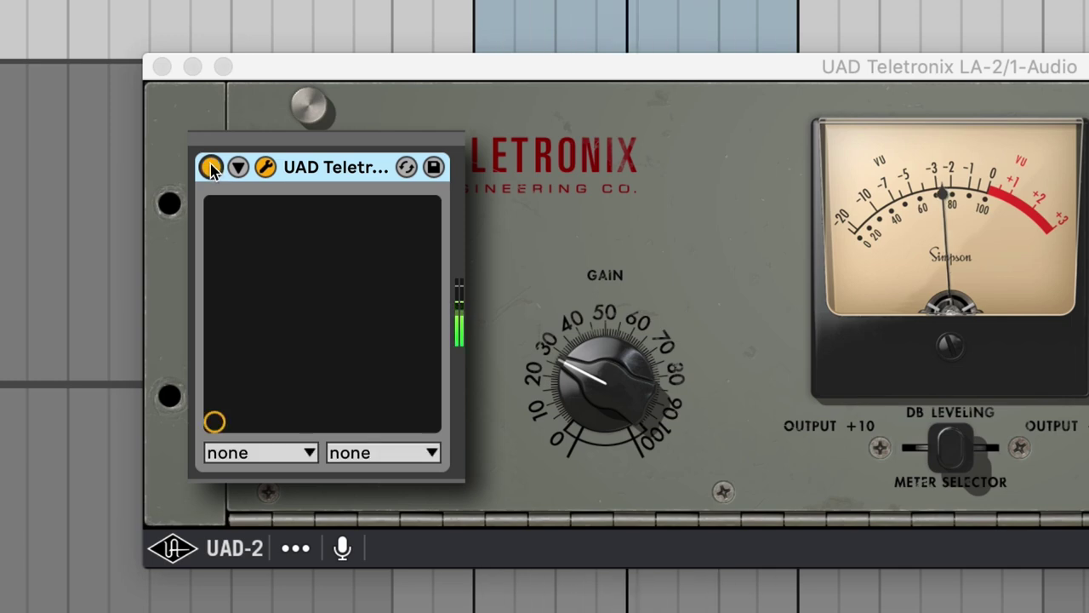
click(212, 168)
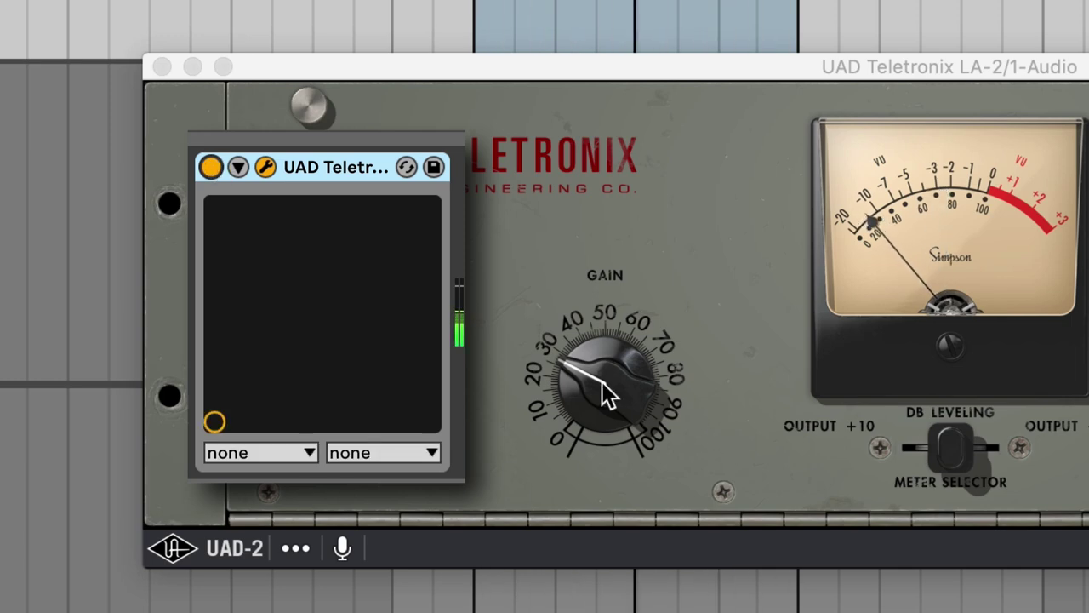
drag(603, 394, 607, 337)
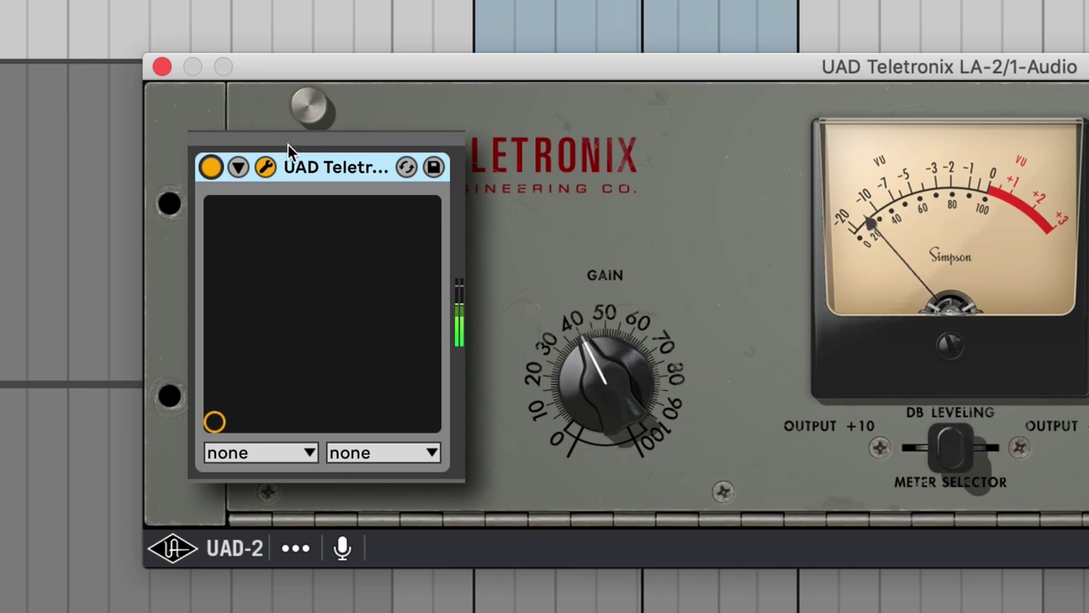
click(211, 168)
click(211, 167)
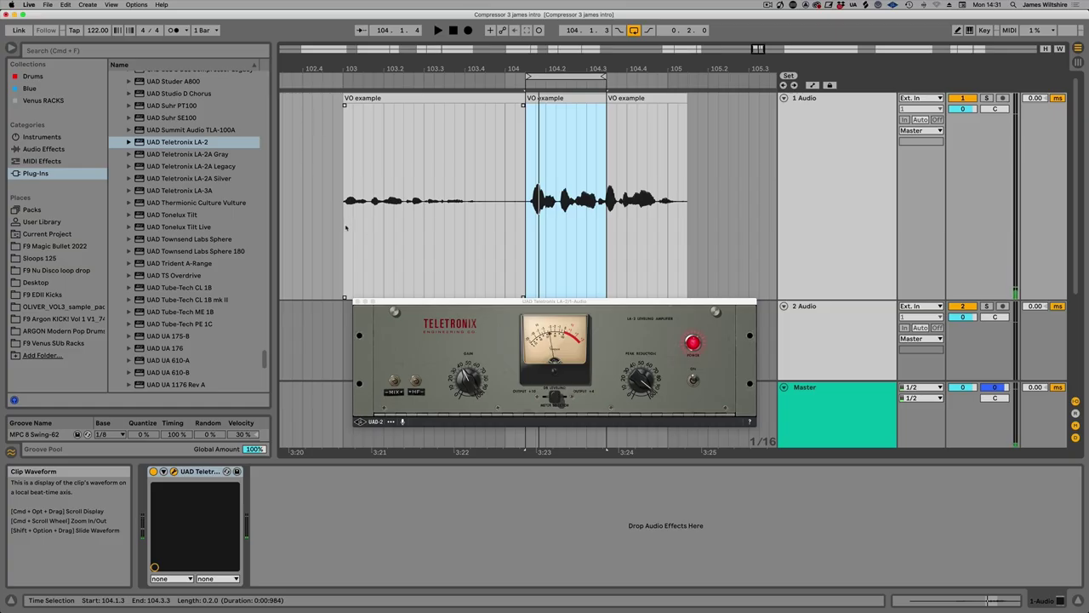
- Loop the whole voiceover clip's time range and play it
drag(345, 227, 679, 183)
key(super+l)
key(space)
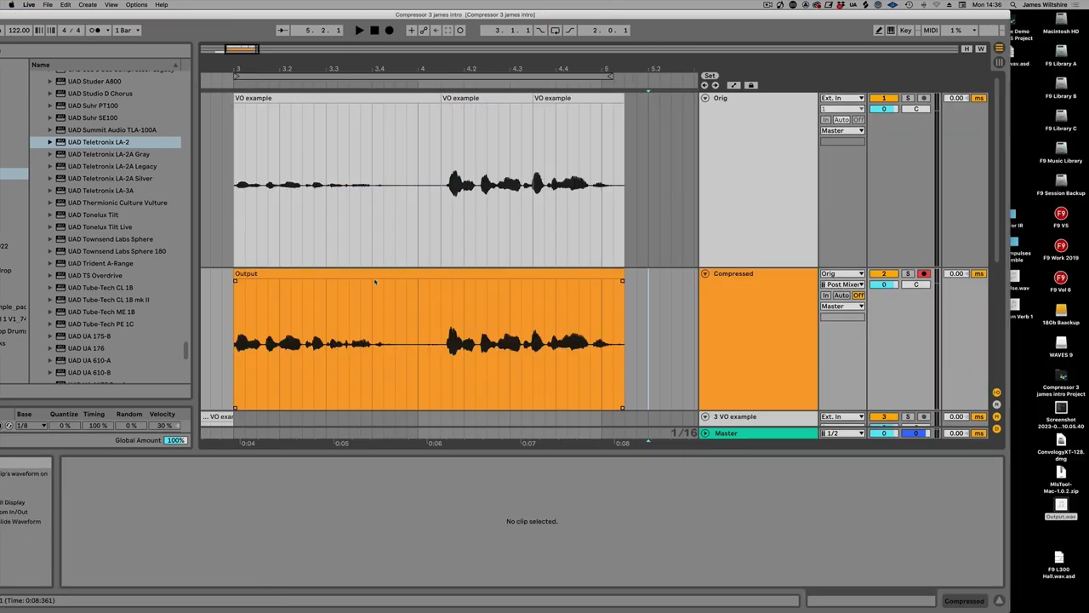
click(355, 278)
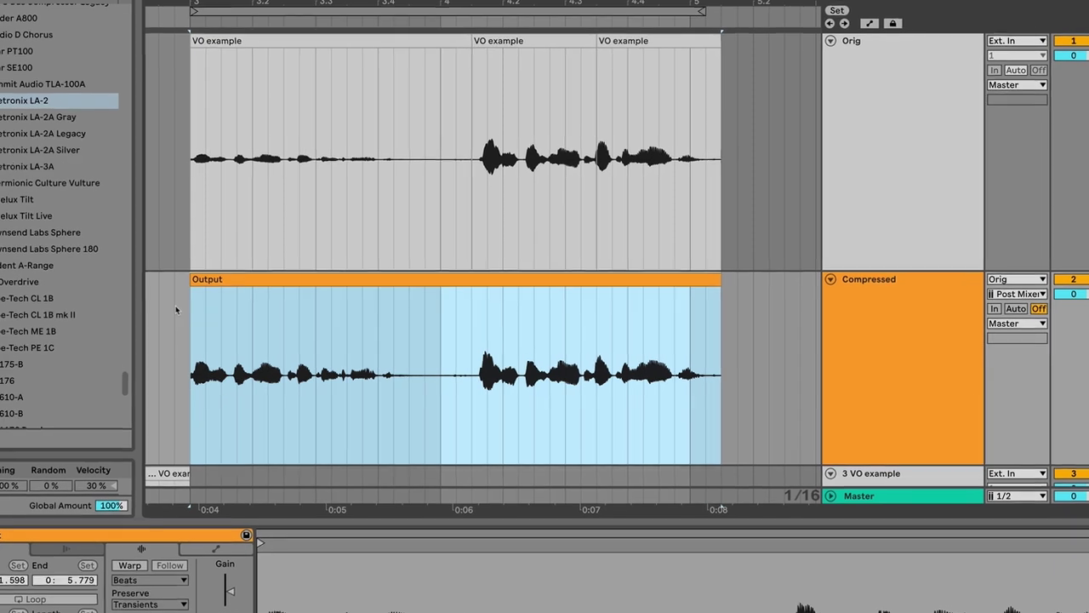
- Select the Output clip's quiet opening and split it off with Ctrl+E
drag(161, 308, 446, 311)
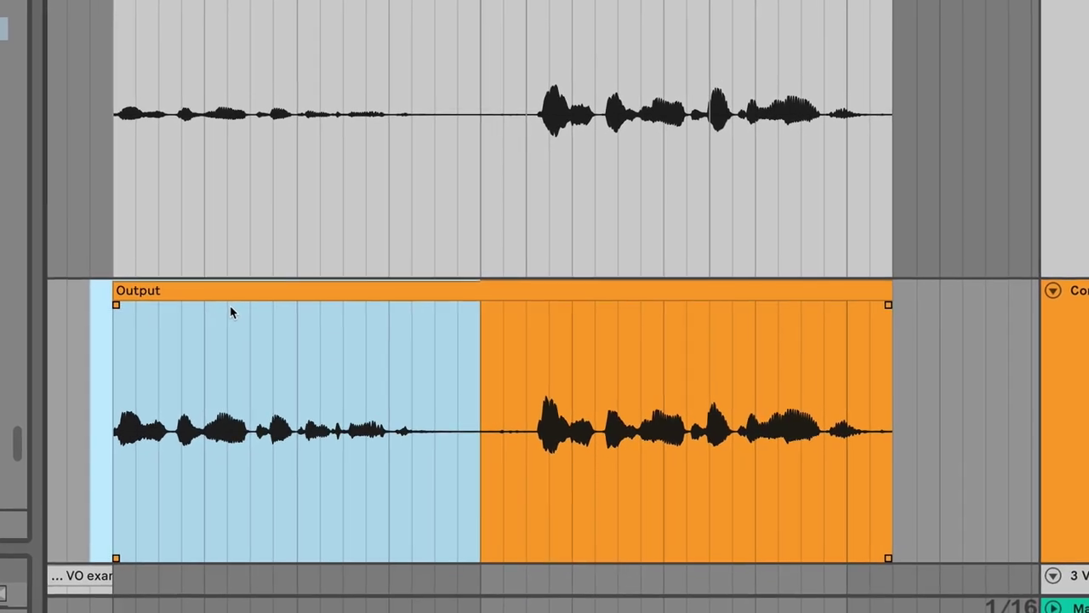
drag(87, 308, 484, 315)
key(ctrl+e)
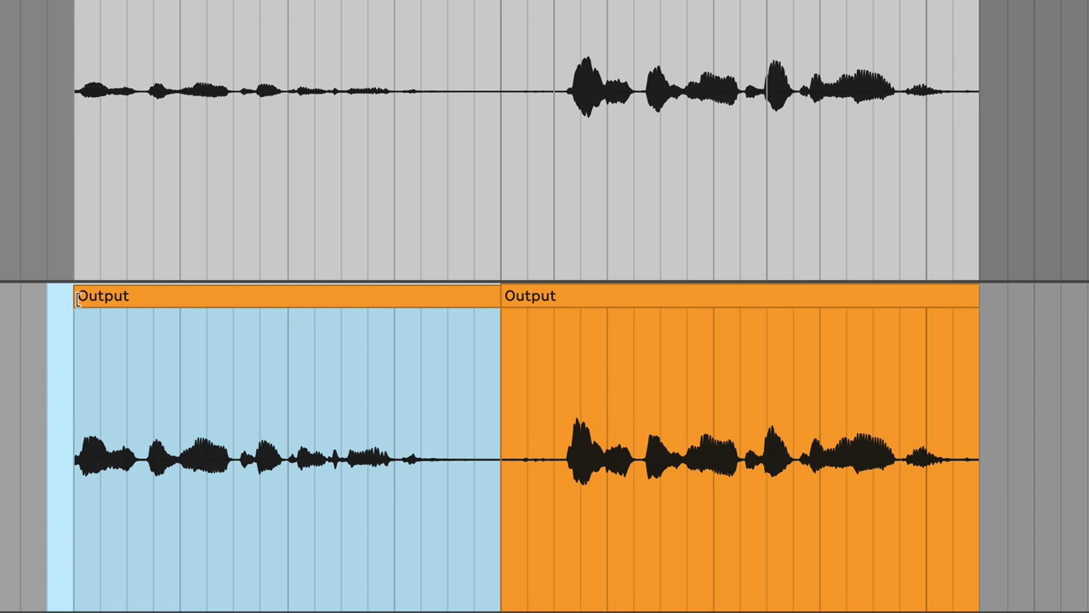
click(36, 304)
click(198, 302)
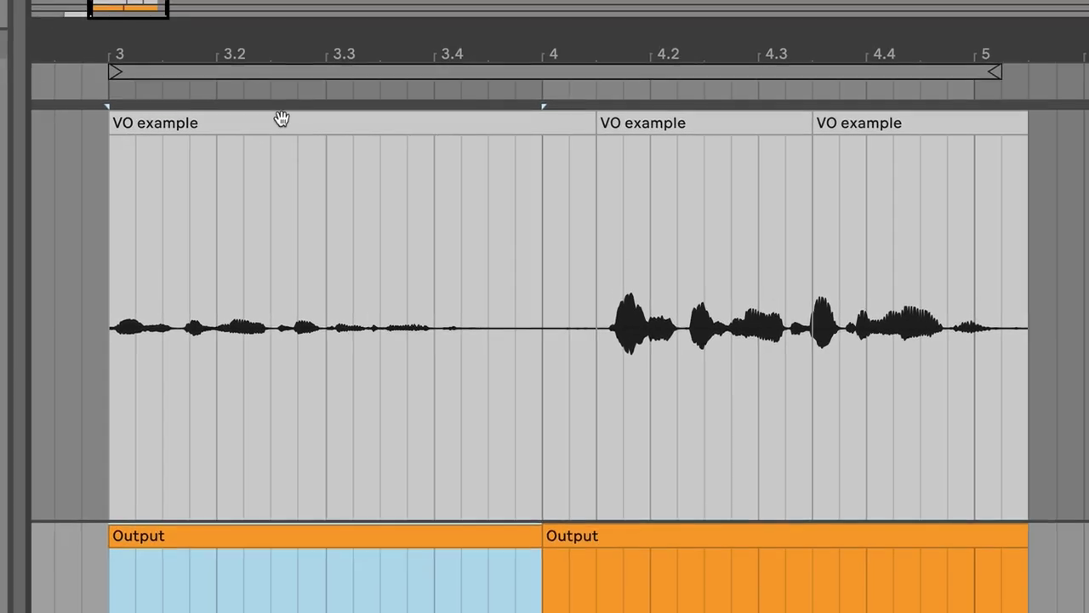
- Select the three VO example clips and the quiet opening's time range
click(280, 119)
shift+click(639, 128)
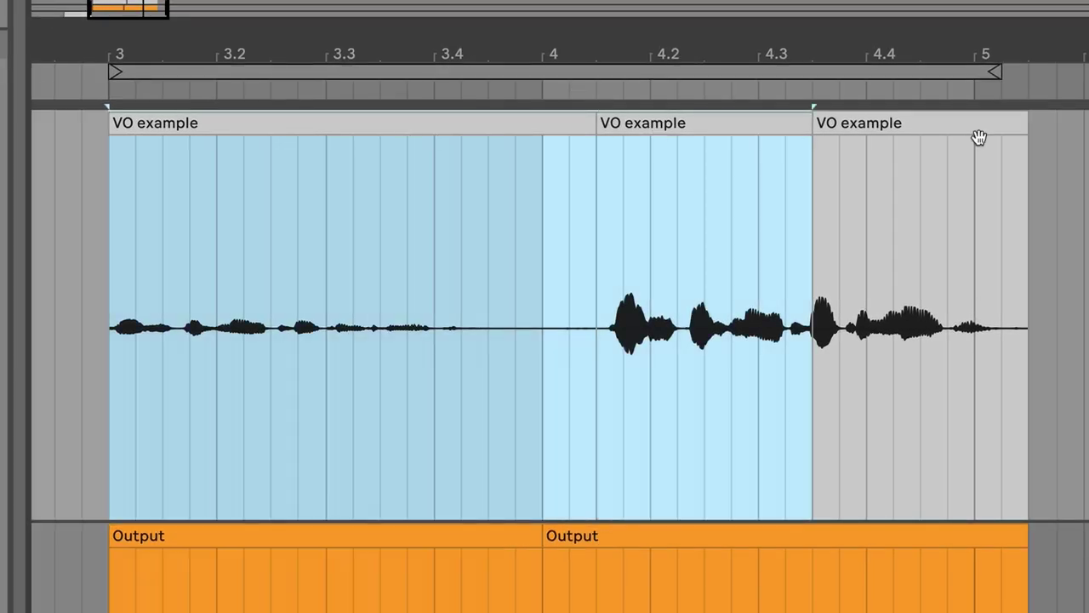
shift+click(947, 127)
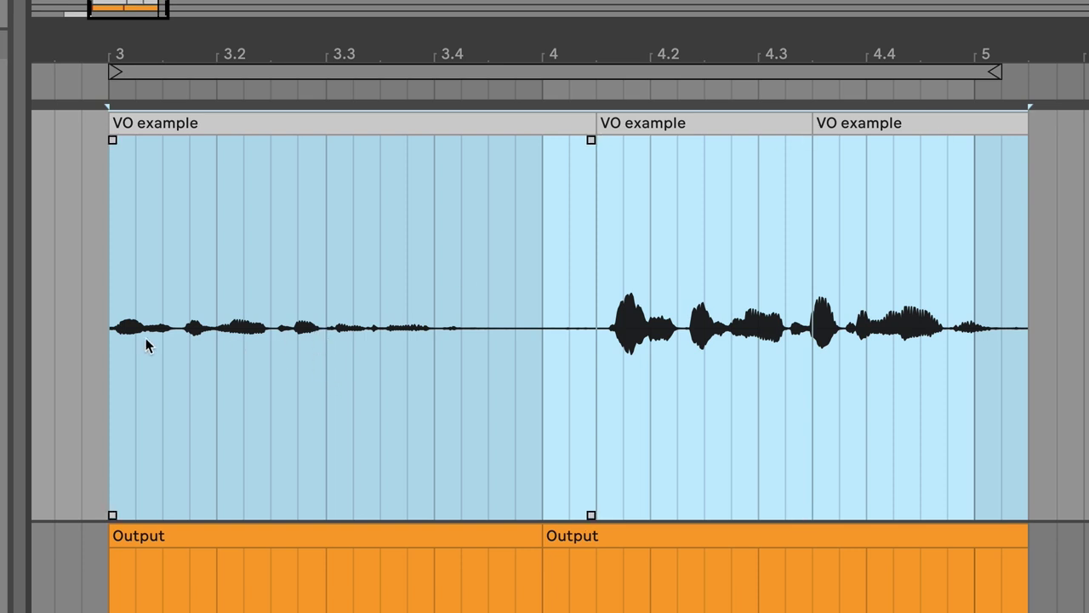
drag(61, 310, 517, 270)
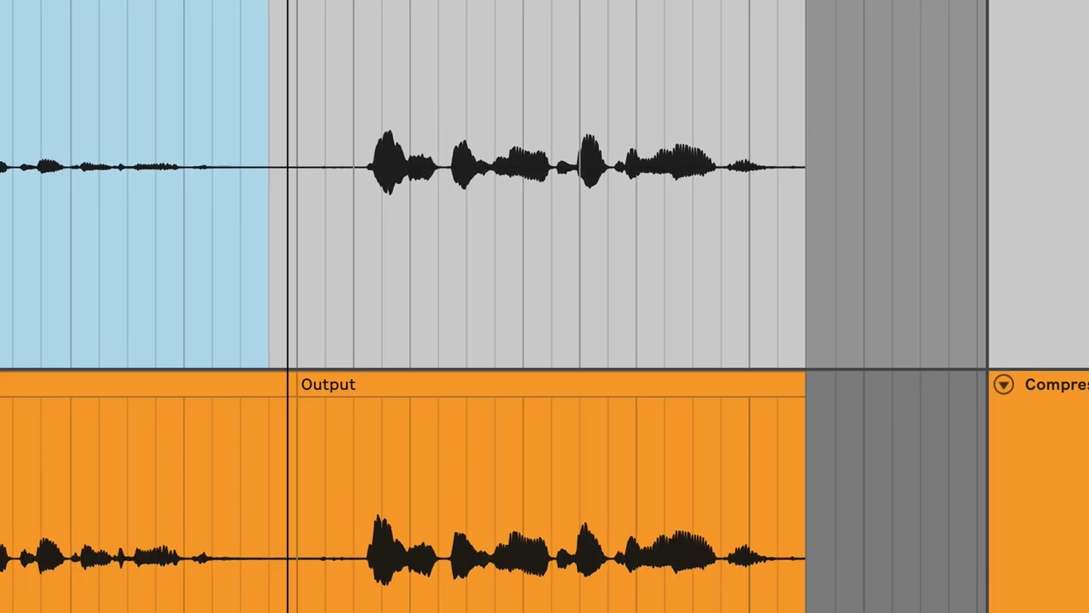
- Zoom in and select the short attack at the loud syllable's onset
key(plus)
key(plus)
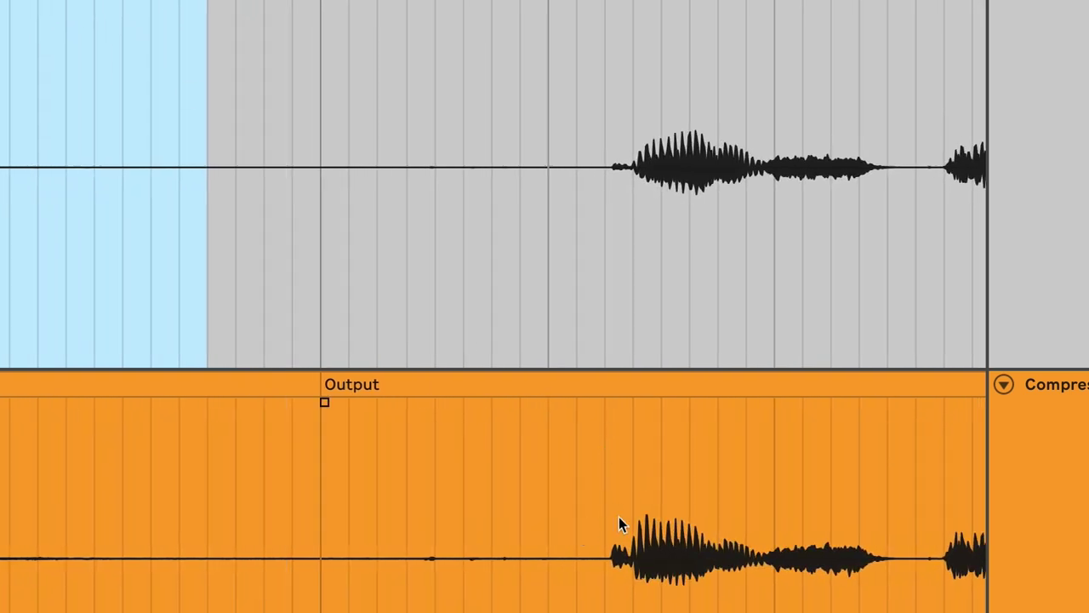
scroll(592, 515, right, 5)
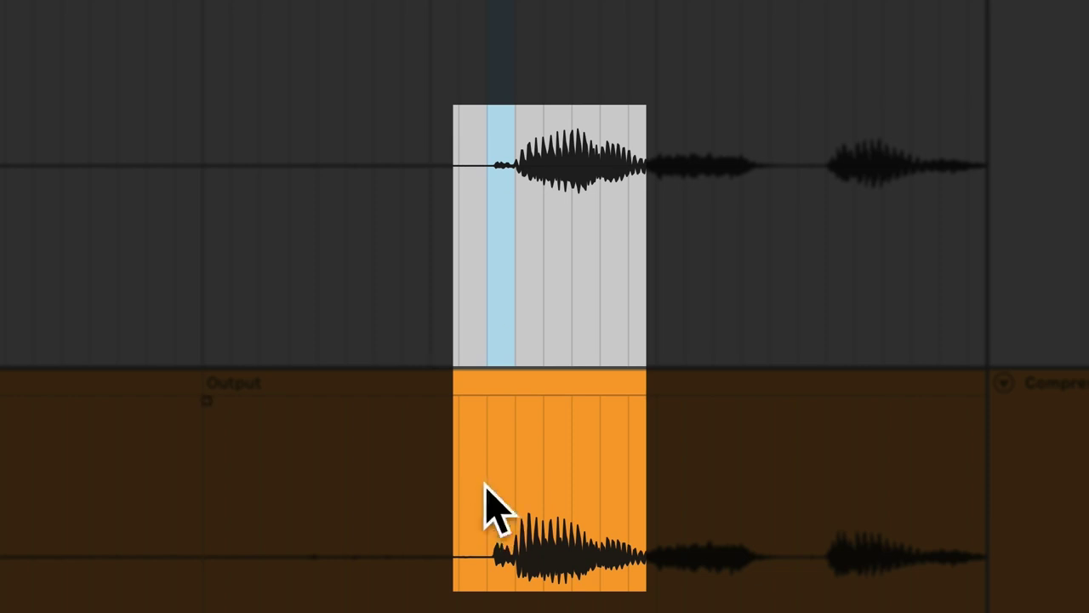
mouse_move(485, 486)
mouse_down()
mouse_move(537, 479)
mouse_move(482, 479)
mouse_up()
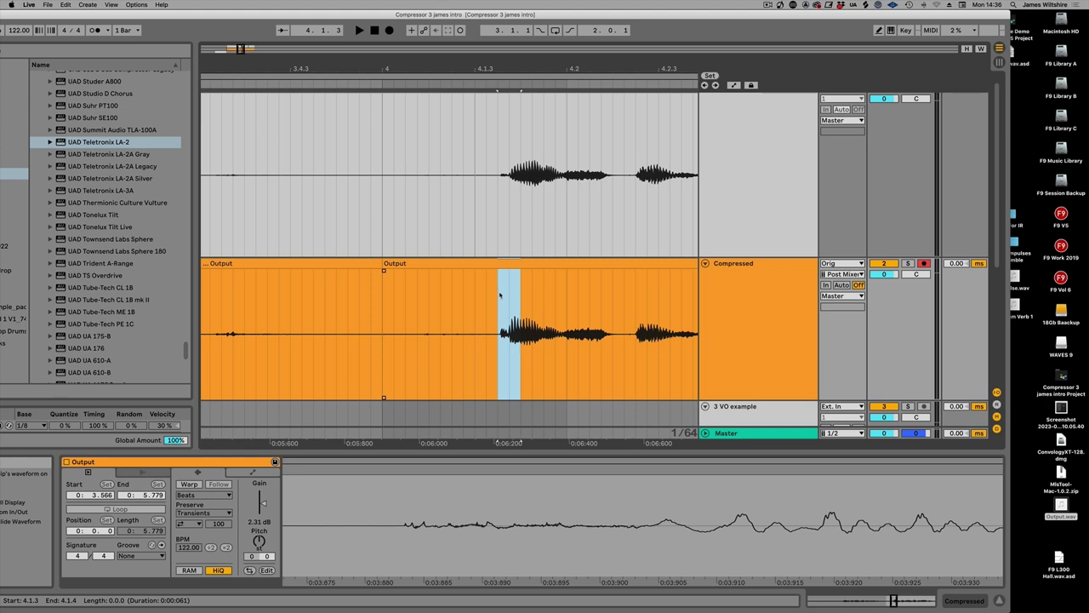
drag(499, 294, 521, 286)
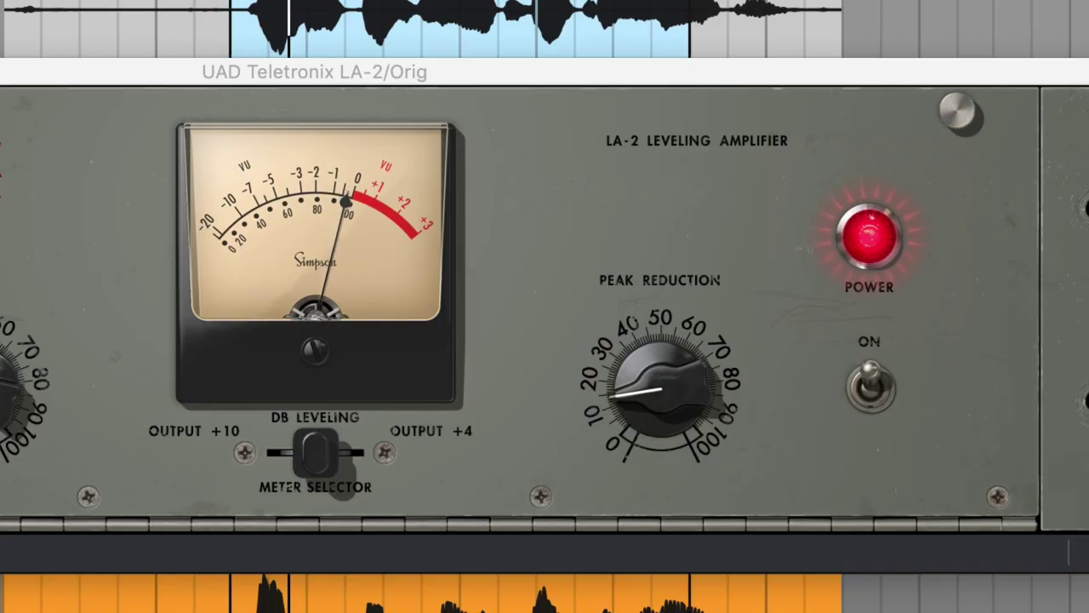
- Set the Orig track's LA-2 peak reduction to about 80 and raise its makeup gain
drag(661, 382, 658, 180)
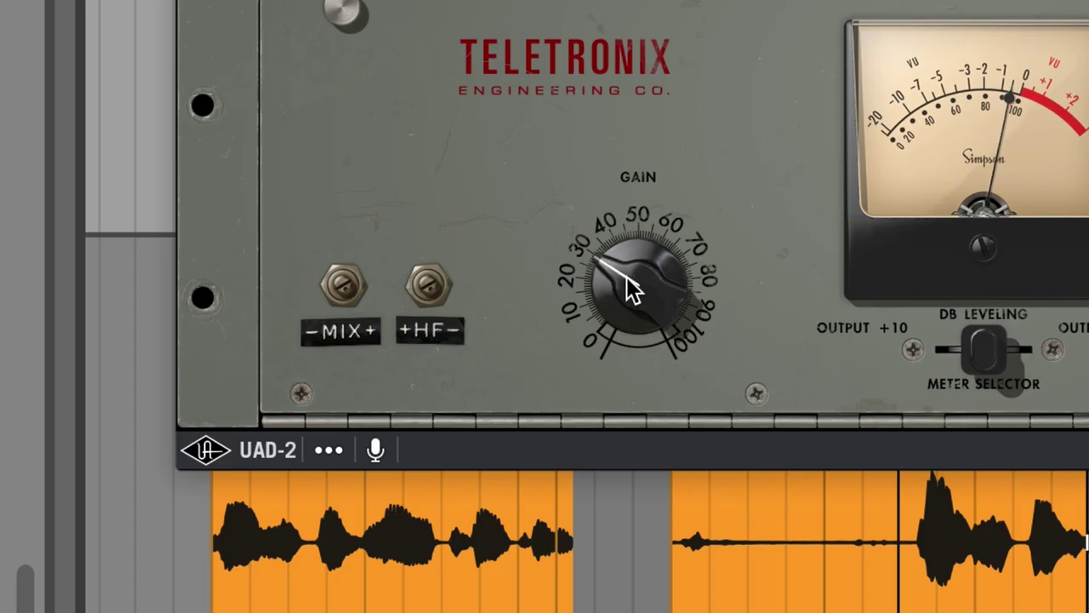
drag(627, 287, 626, 235)
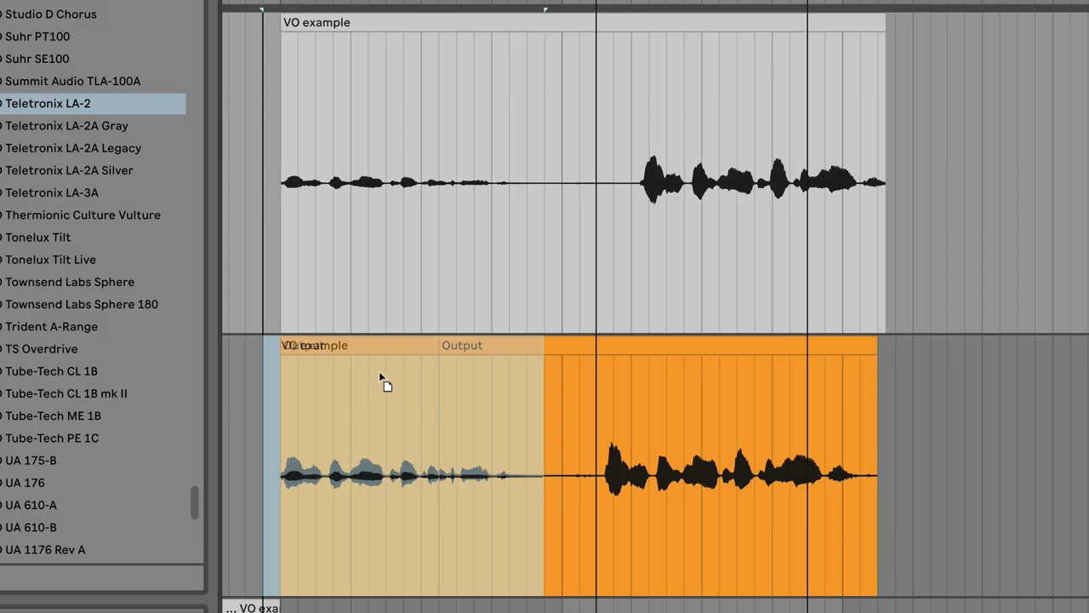
click(389, 190)
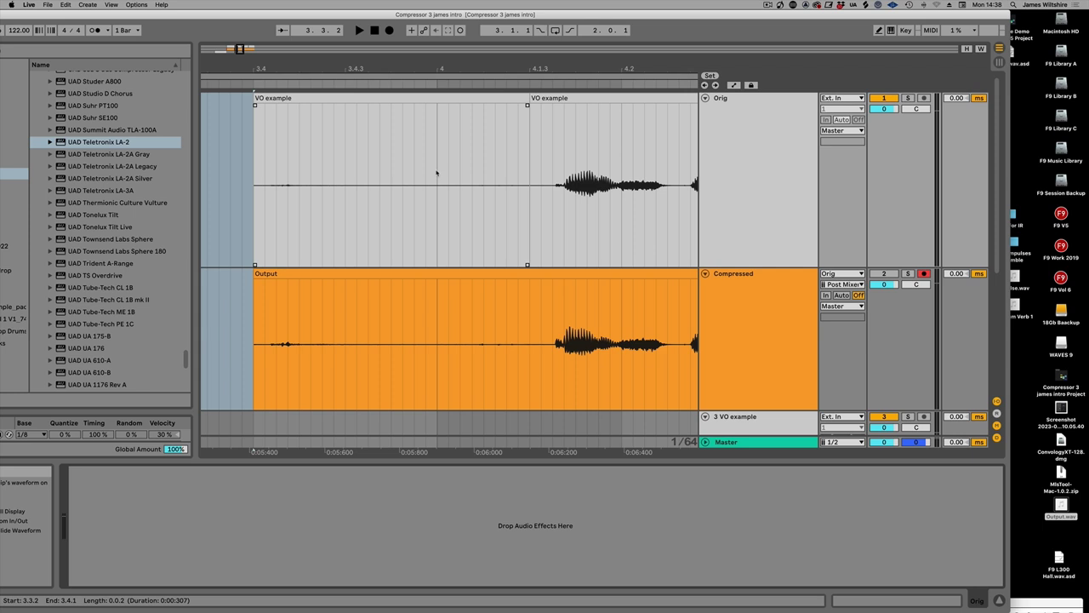
- Loop a short stretch of the Orig clip and play it
drag(356, 172, 494, 173)
key(super+l)
key(space)
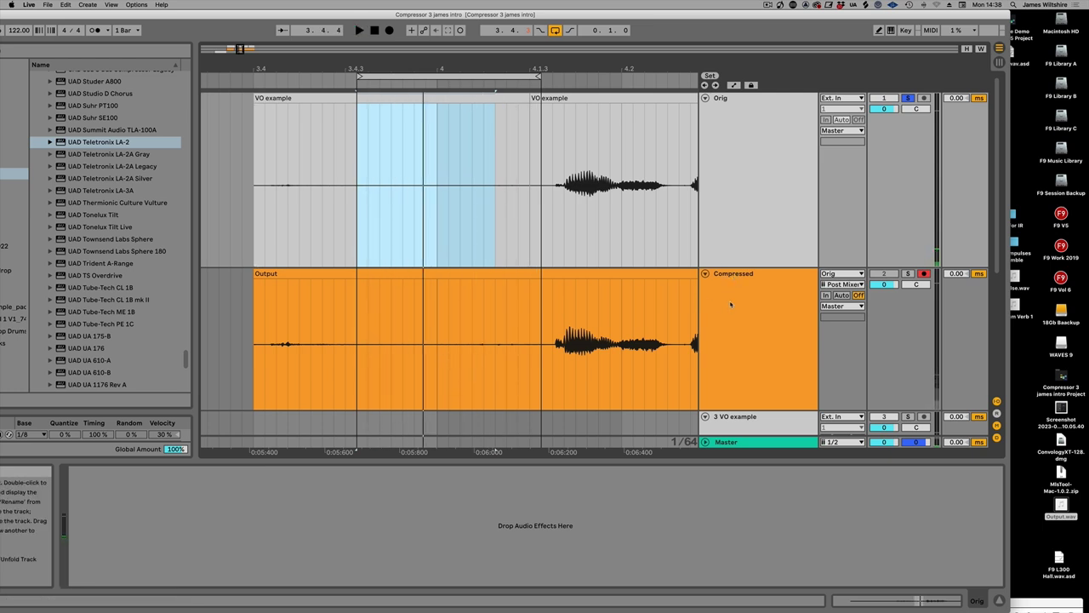
key(space)
- Solo the Compressed track and play the same loop for comparison
click(725, 297)
click(908, 273)
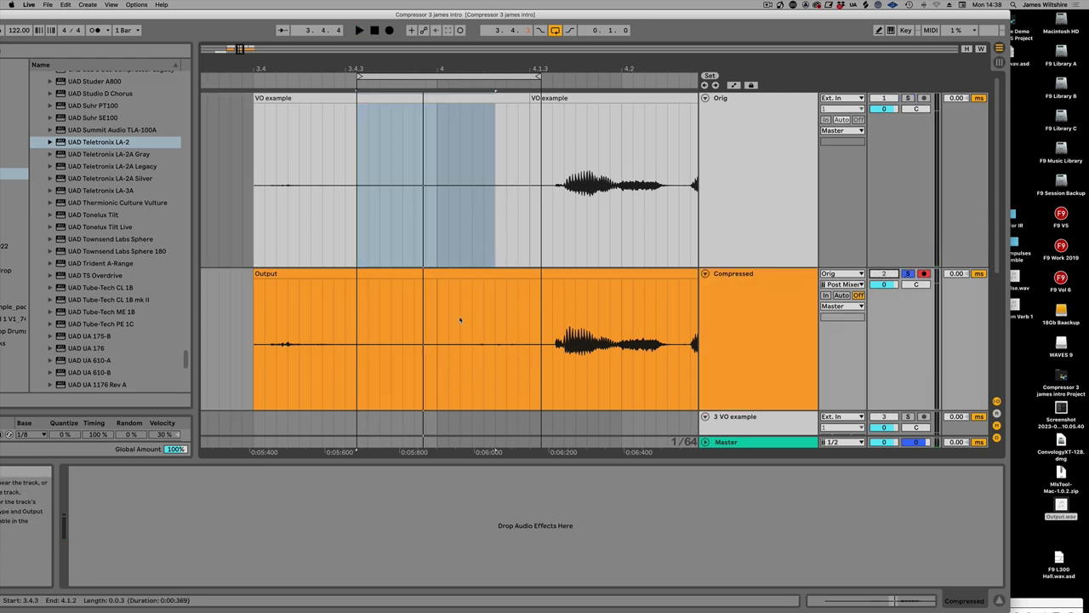
key(space)
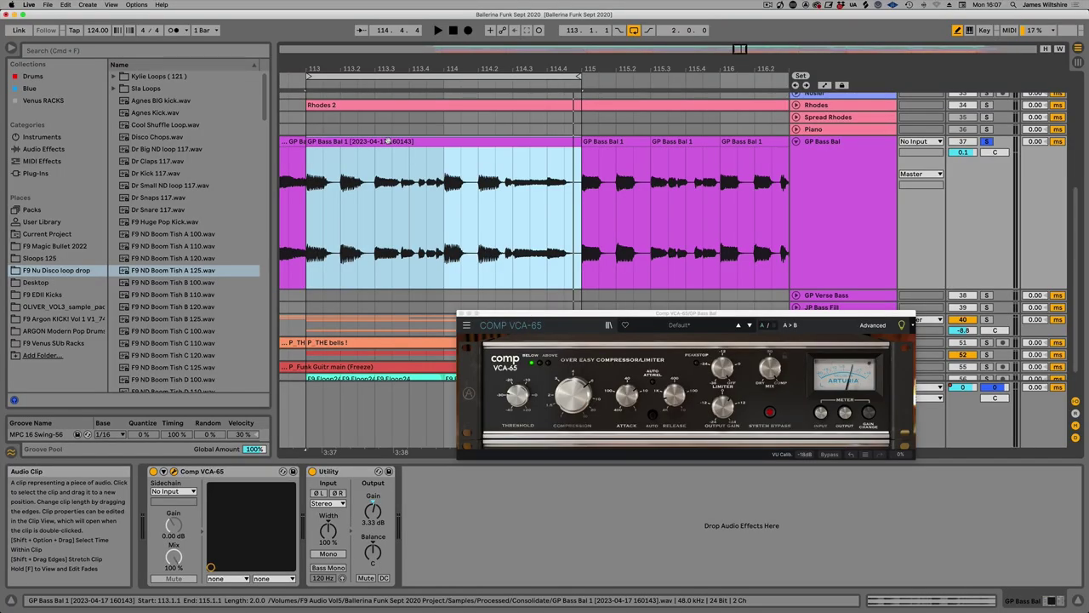
- Move the VCA-65 window up and A/B the compressor engaged versus bypassed on the bass loop
drag(584, 311, 555, 303)
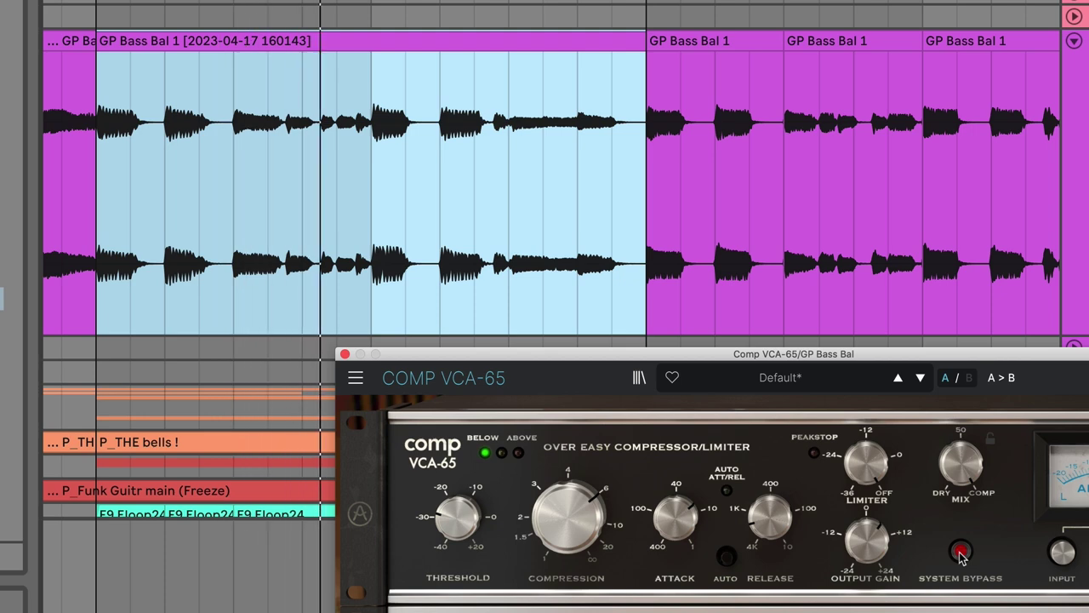
click(960, 552)
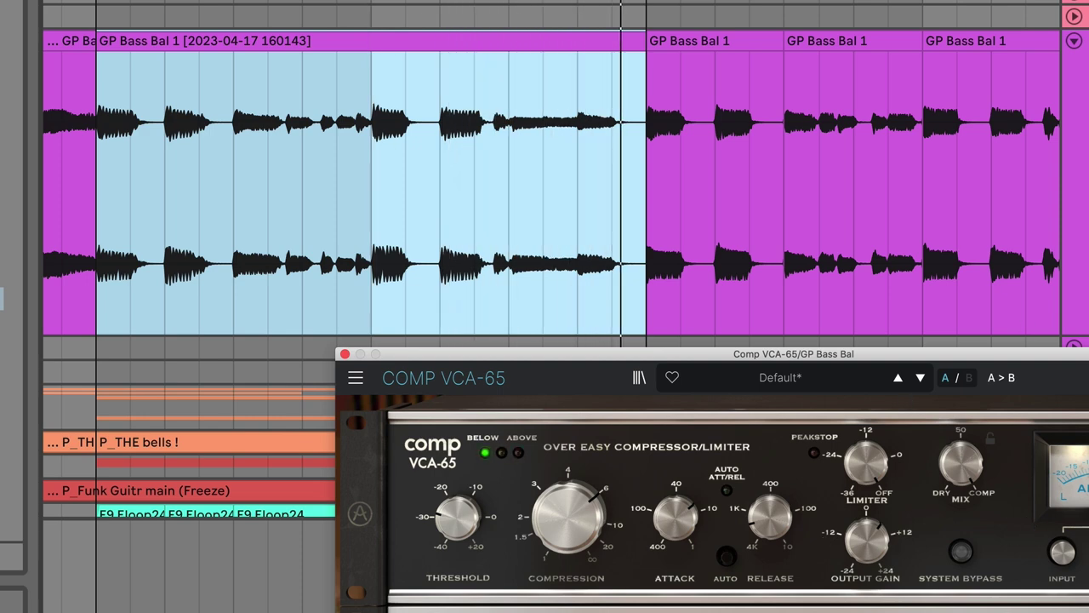
click(959, 551)
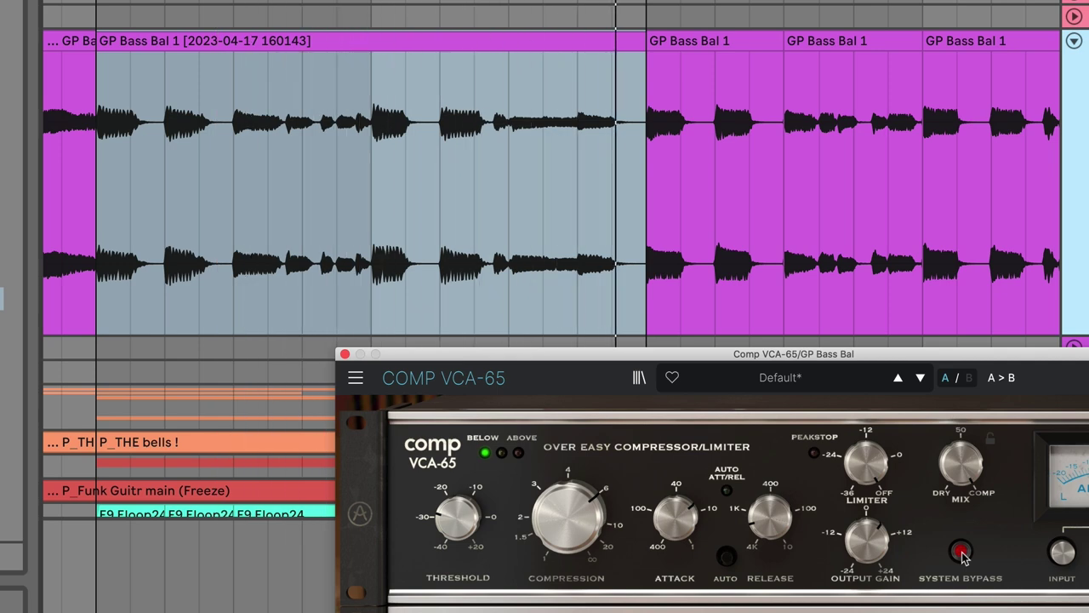
click(960, 553)
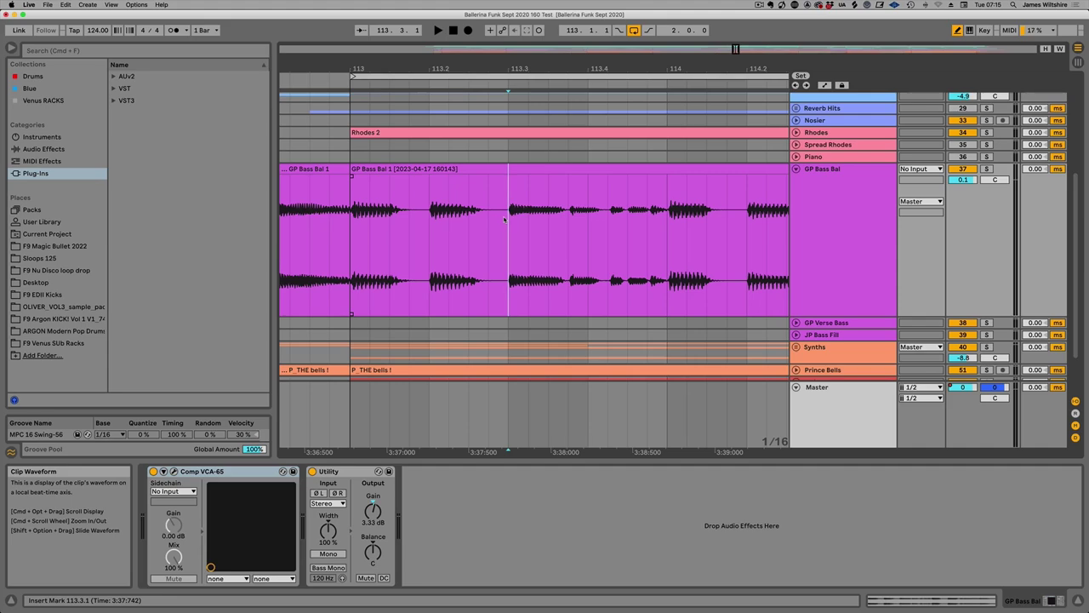
- Split the quiet end of bars 113–114 into its own clip, boost it to -3.62 dB, and replay the phrase
drag(350, 223, 669, 223)
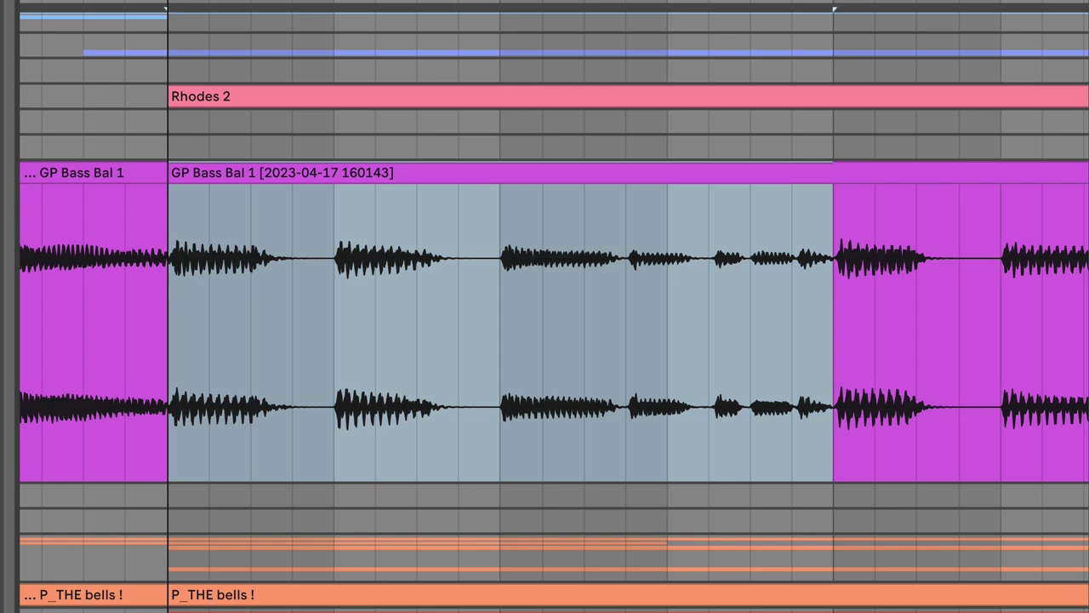
key(space)
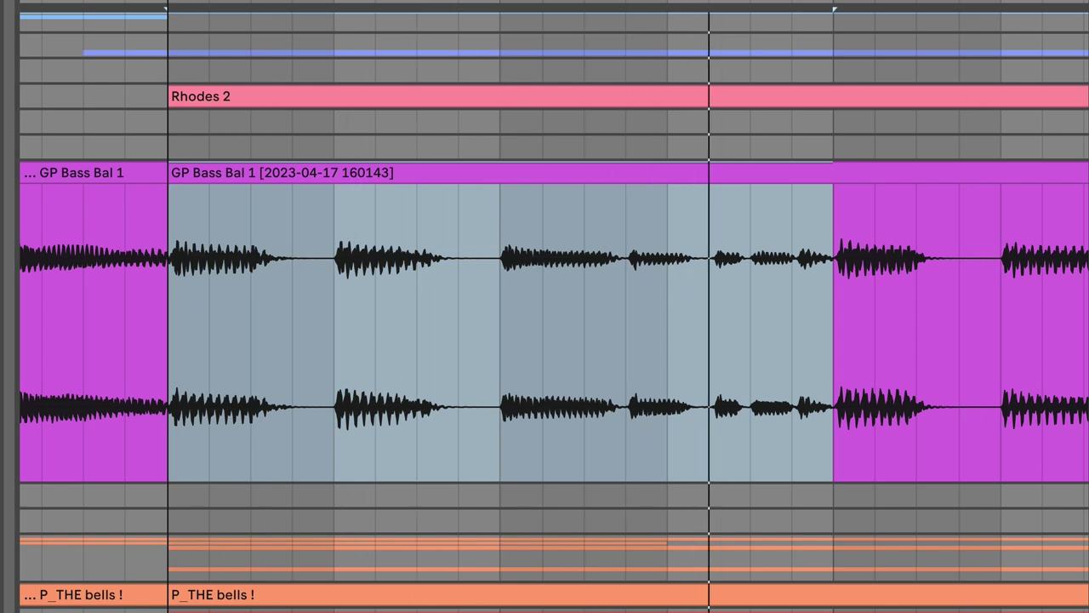
drag(825, 286, 827, 246)
key(ctrl+e)
click(692, 173)
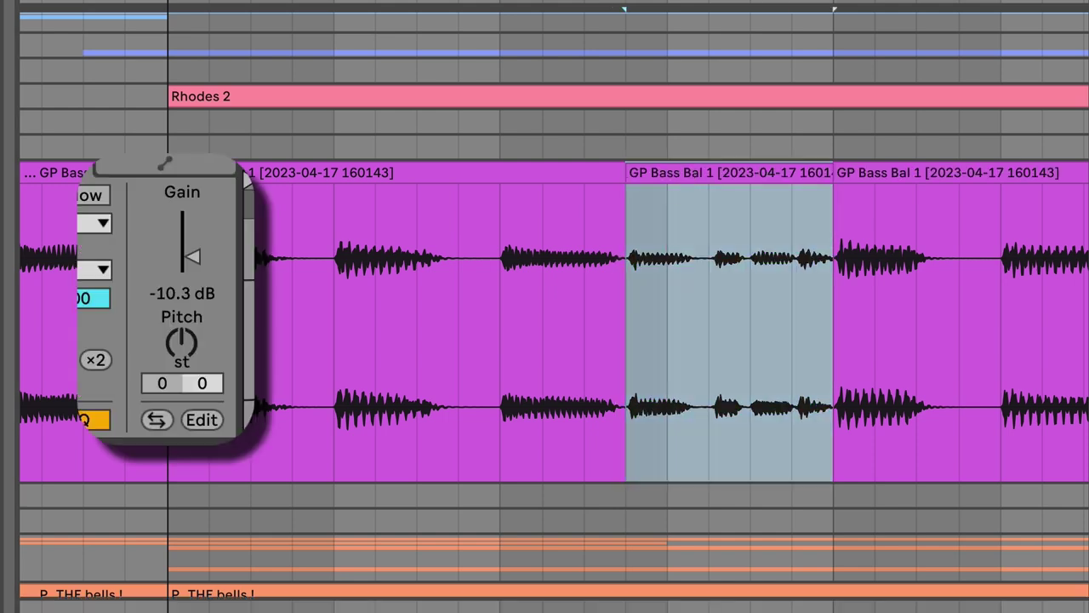
drag(193, 260, 193, 215)
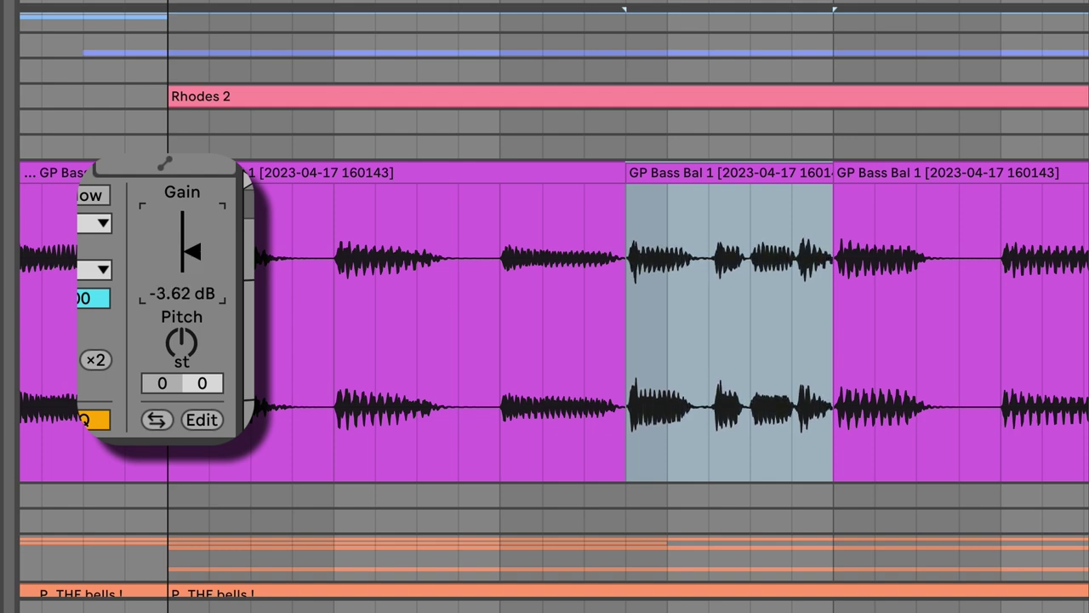
drag(170, 281, 832, 271)
key(space)
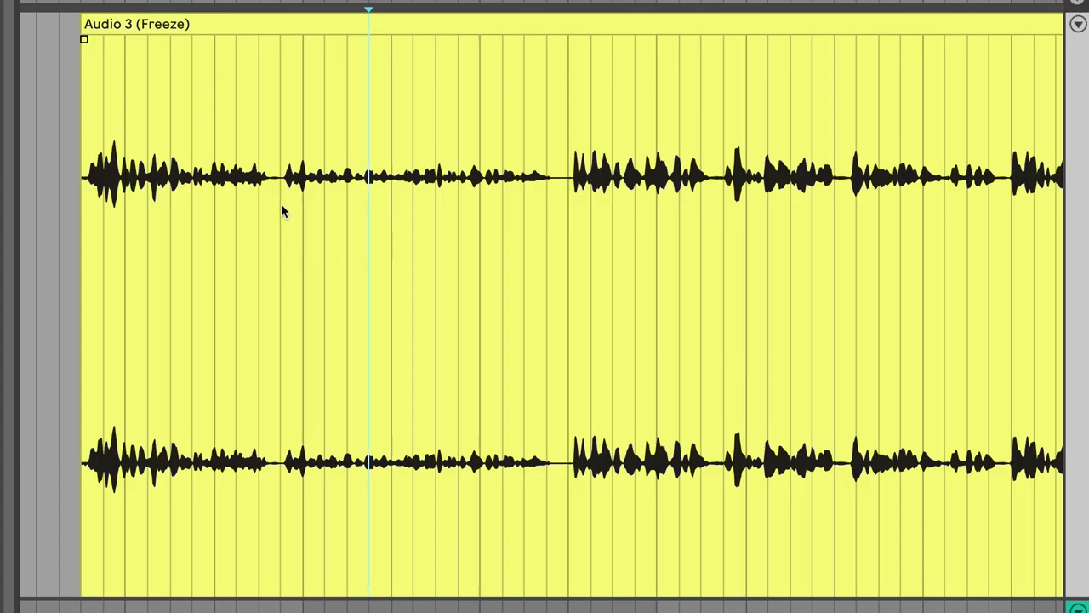
- Split the Audio 3 clip around its quiet middle stretch and boost that middle clip's gain
drag(283, 211, 559, 156)
key(ctrl+e)
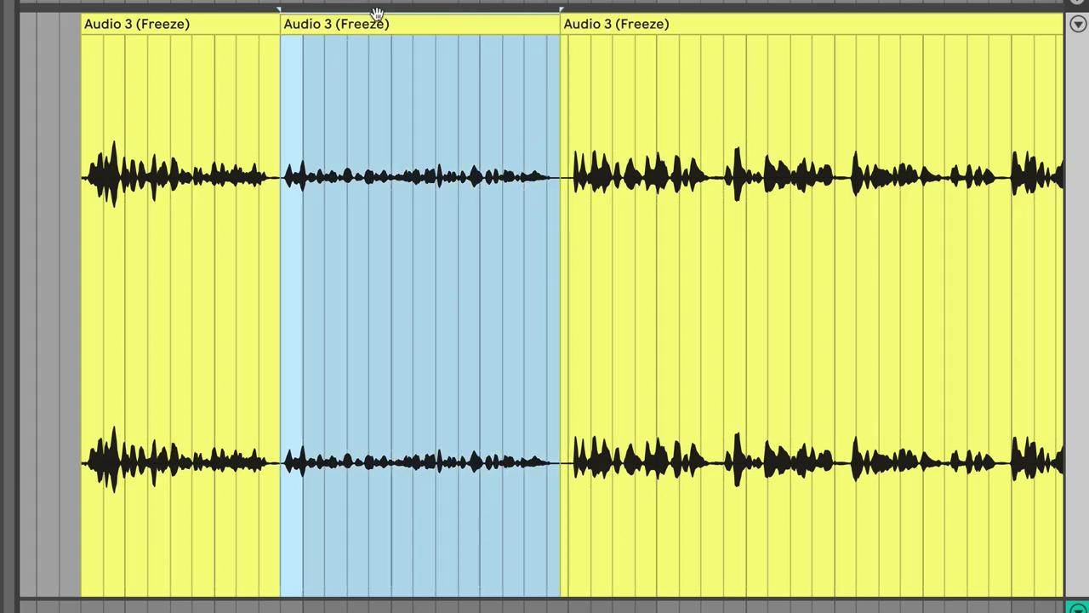
click(362, 26)
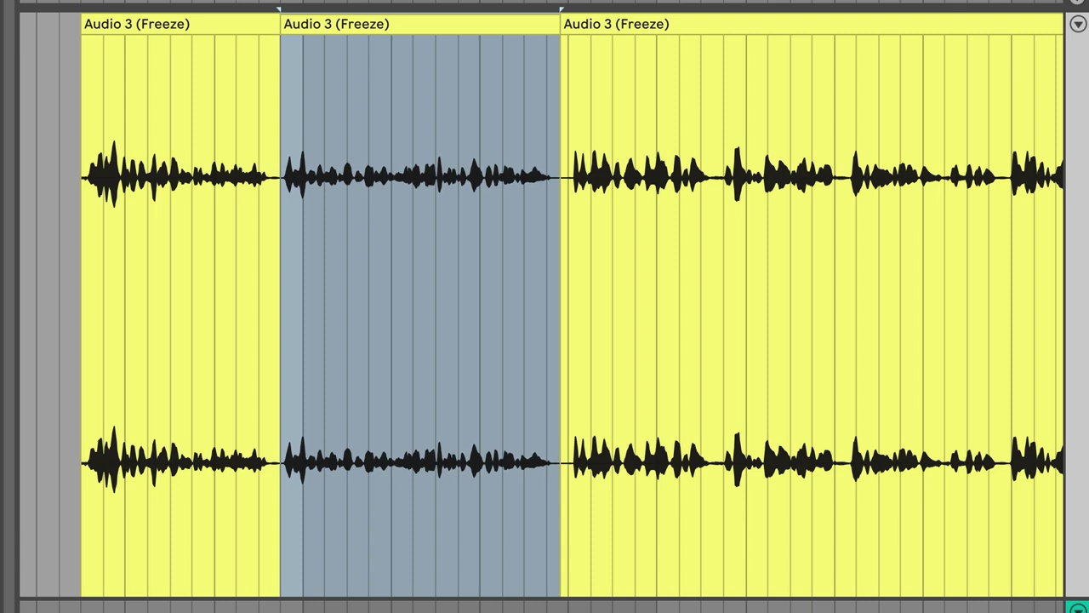
click(80, 436)
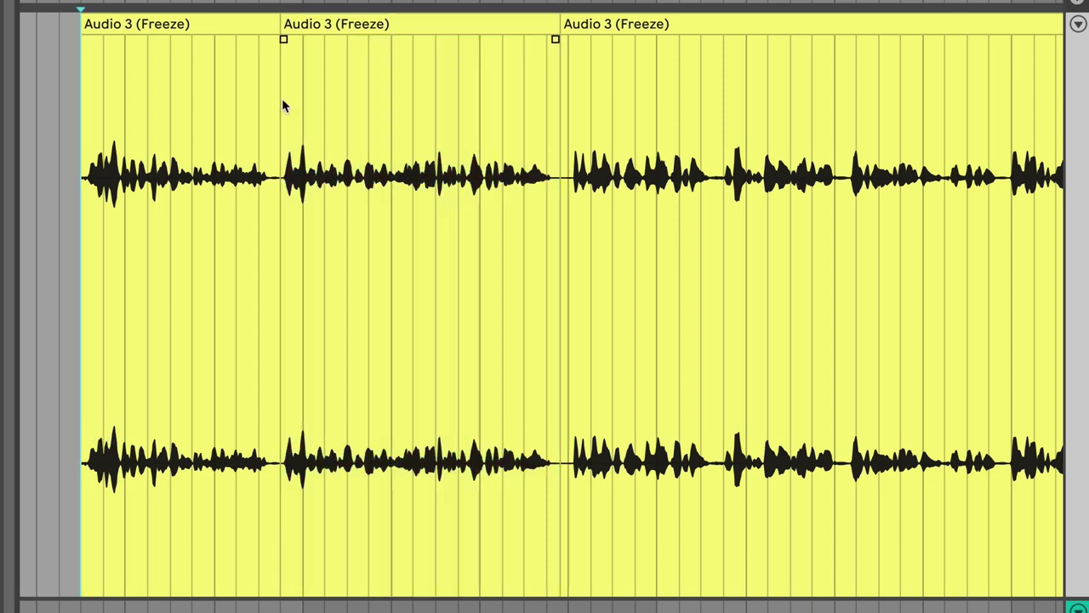
click(327, 19)
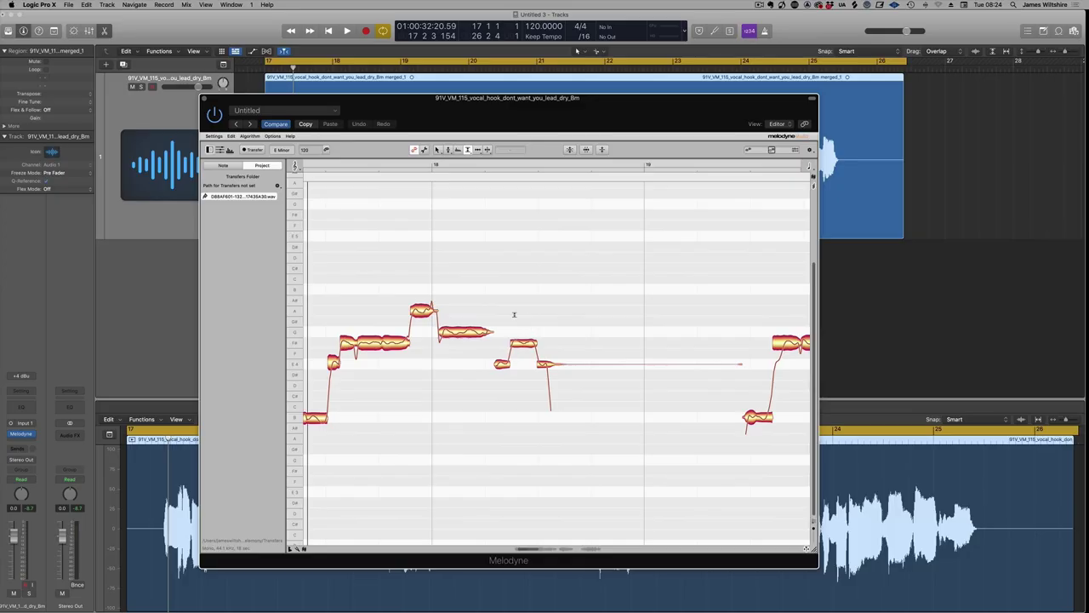
- With Melodyne's Amplitude Tool, raise the quiet E4 and F# notes, then play back the hook
click(467, 150)
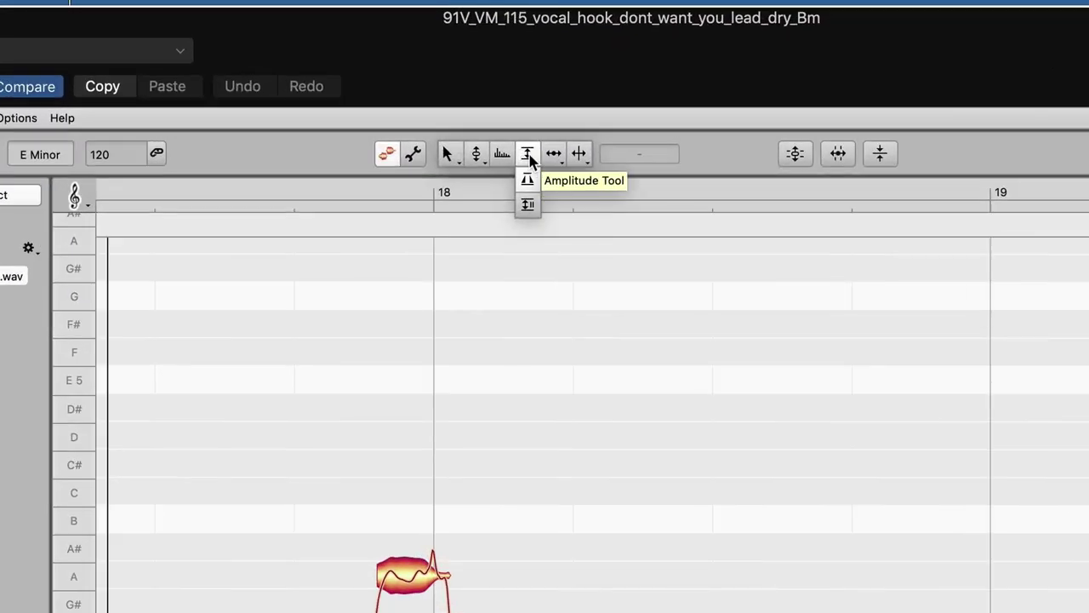
click(468, 155)
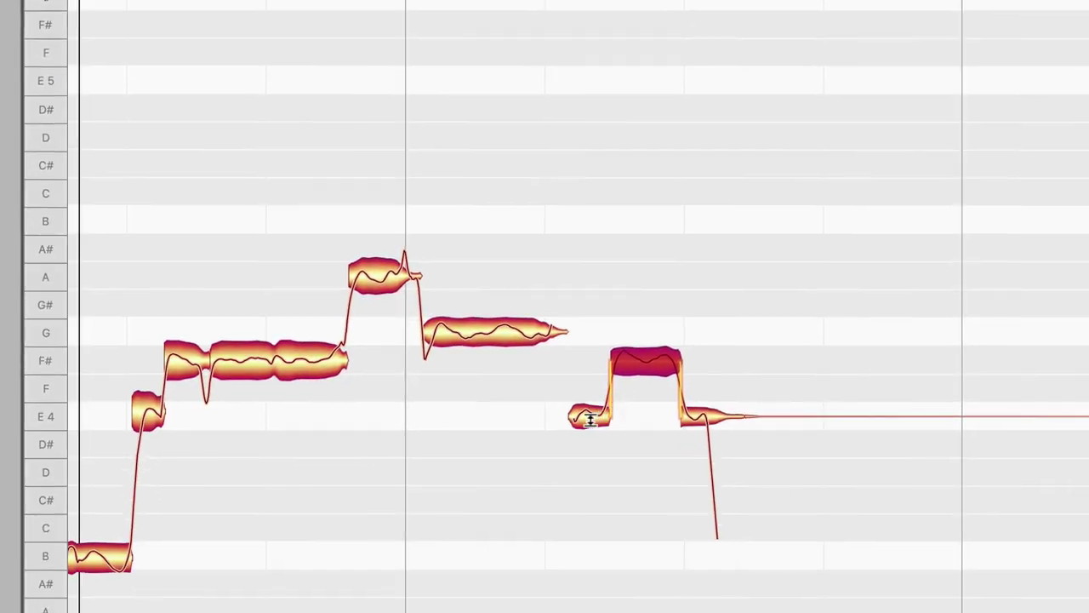
drag(592, 420, 638, 323)
drag(690, 398, 707, 342)
key(space)
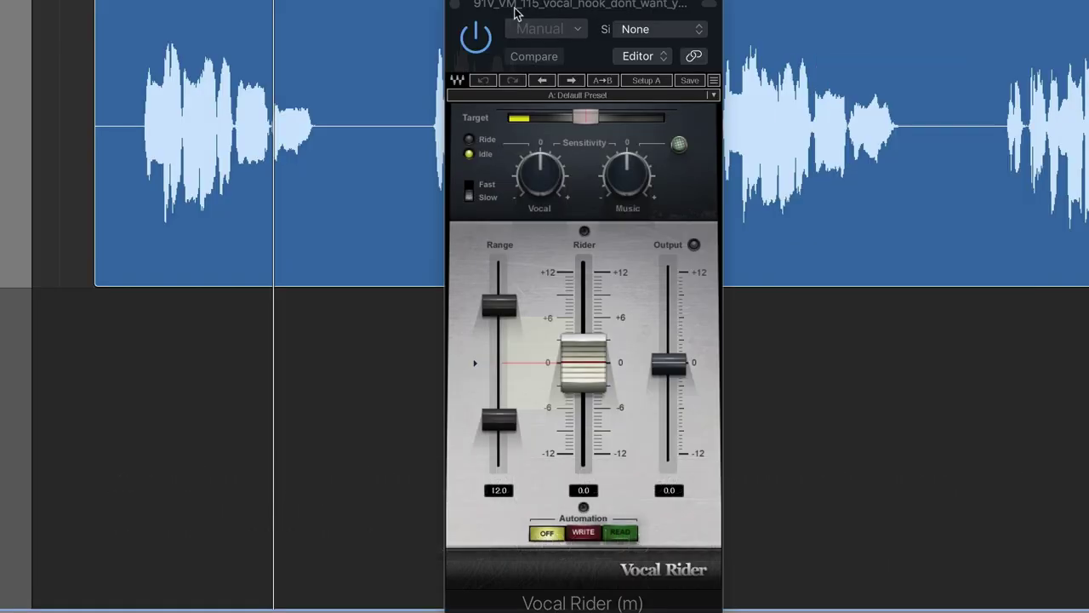
- Set Vocal Rider's target to -13.7 and range to 14.7, then select the quieter right-hand region
drag(524, 8, 497, 1)
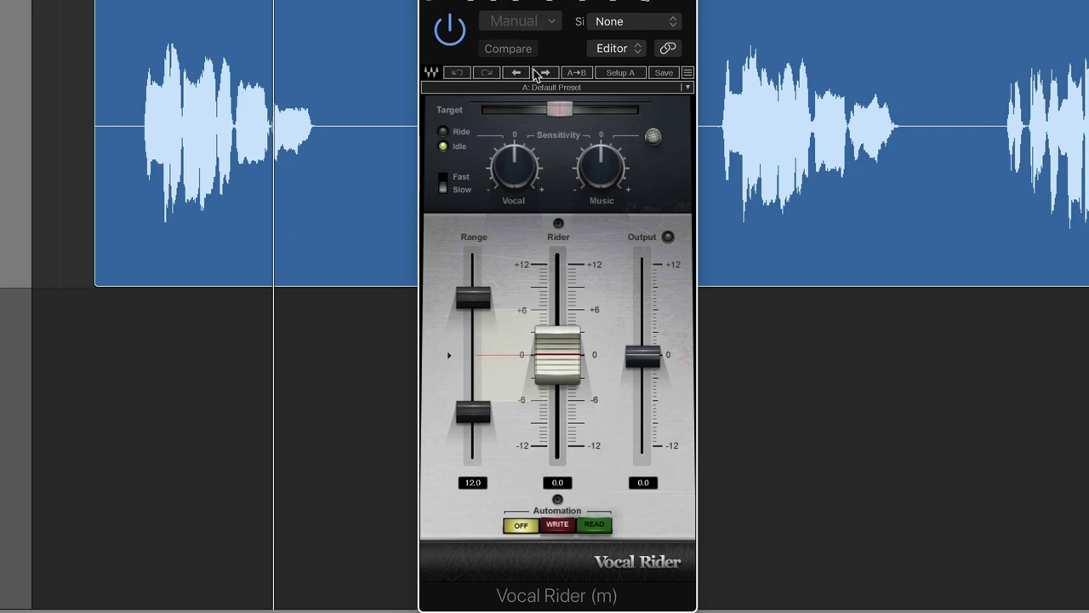
drag(572, 110, 587, 109)
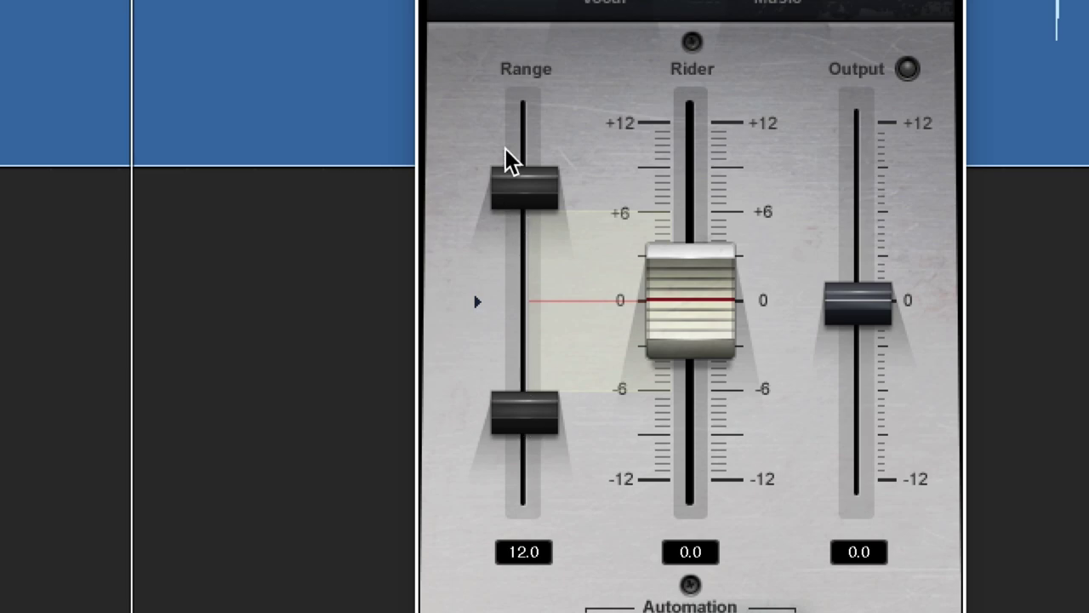
drag(673, 307, 698, 202)
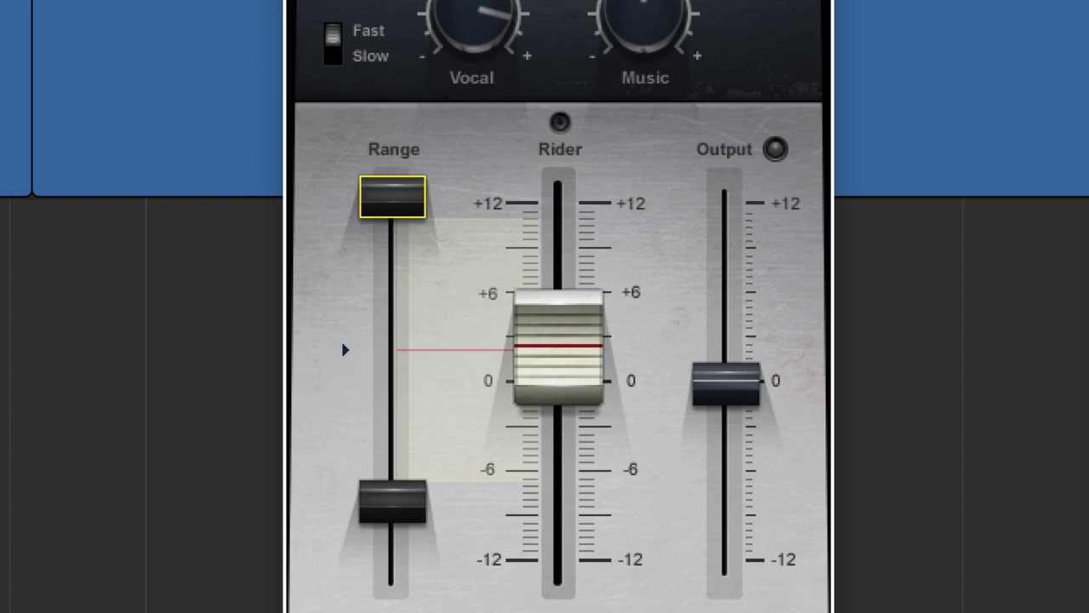
click(931, 329)
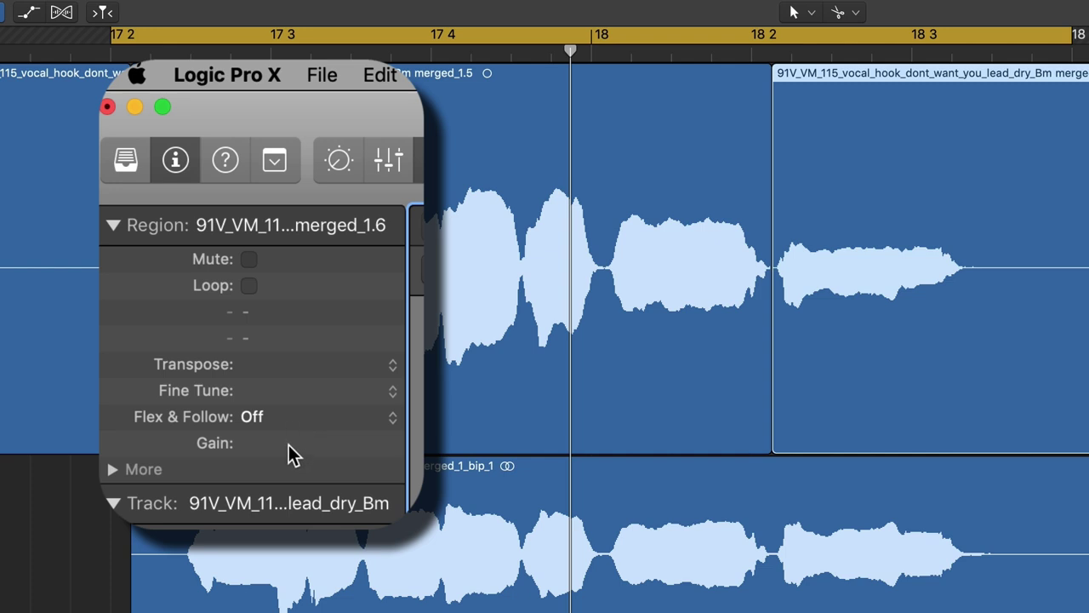
- Raise the right-hand vocal region's gain to +5.8 dB in the Region inspector
drag(289, 444, 291, 268)
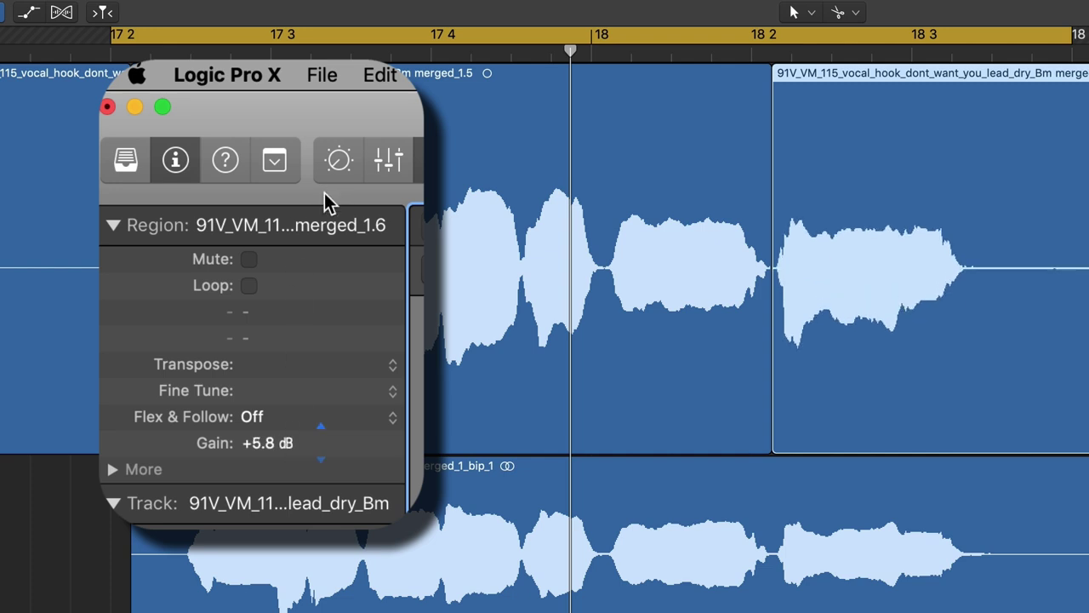